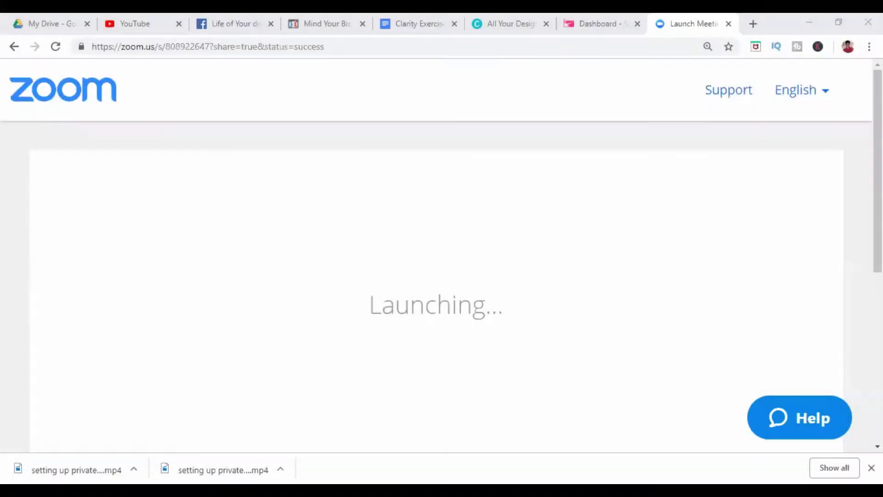
Step: From the Sendlane dashboard, go to Lists and start creating a new email list
click(584, 24)
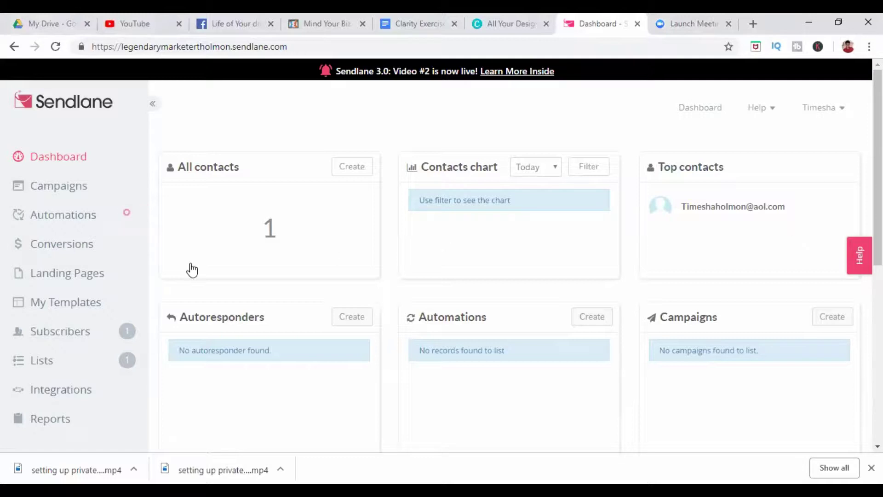
click(42, 361)
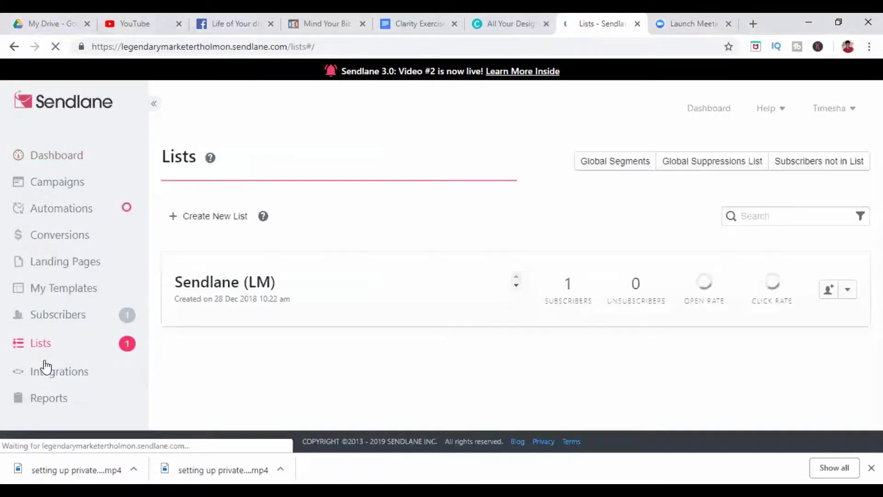
click(191, 219)
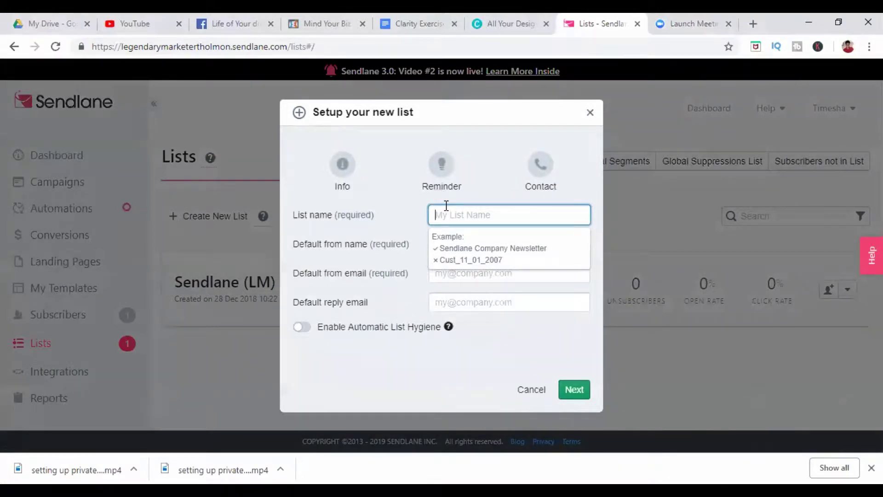
text(Yout)
text(ube Ac)
text(tion Ta)
text(cker)
Step: Enter the list name 'Youtube Action Takers', correcting its spelling, and move to the sender name
key(BackSpace)
key(BackSpace)
key(BackSpace)
key(BackSpace)
text(kers)
click(538, 245)
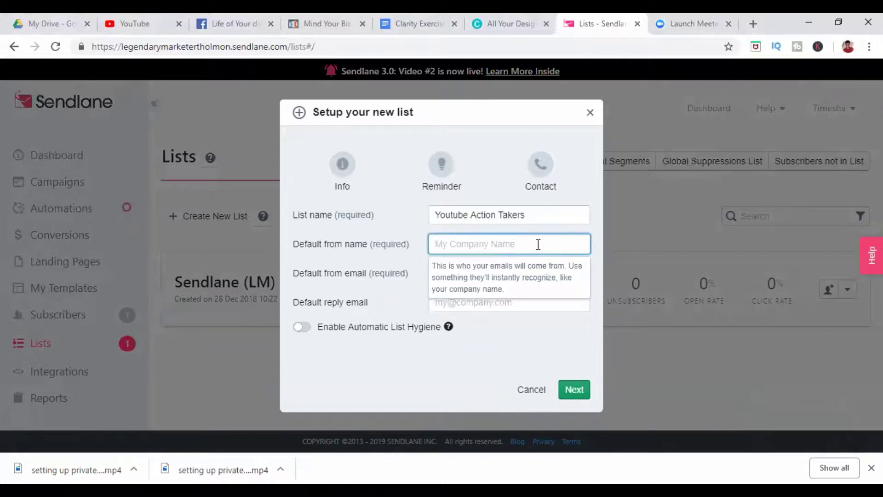
text(Own)
text( the Lif)
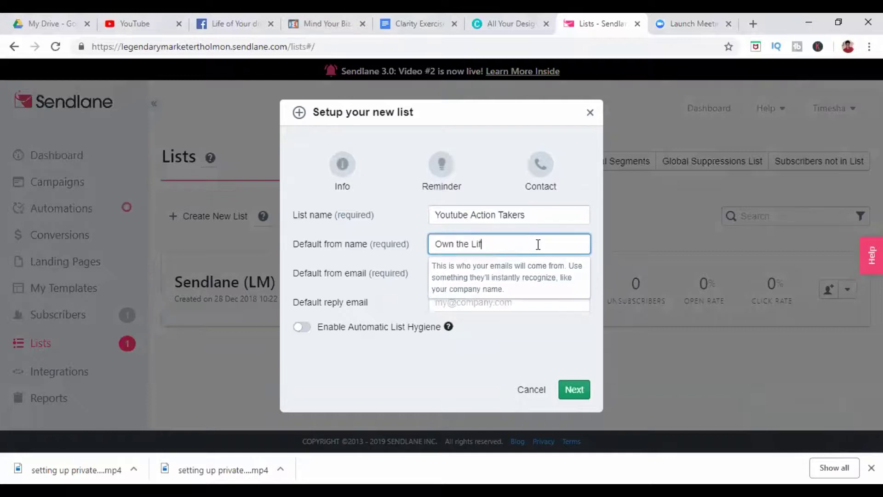
text(e of Your )
text(Dream)
Step: Set the default from name to 'Own the Life of Your Dreams' and move to the from email
key(BackSpace)
key(BackSpace)
key(BackSpace)
key(BackSpace)
text(reams)
key(Tab)
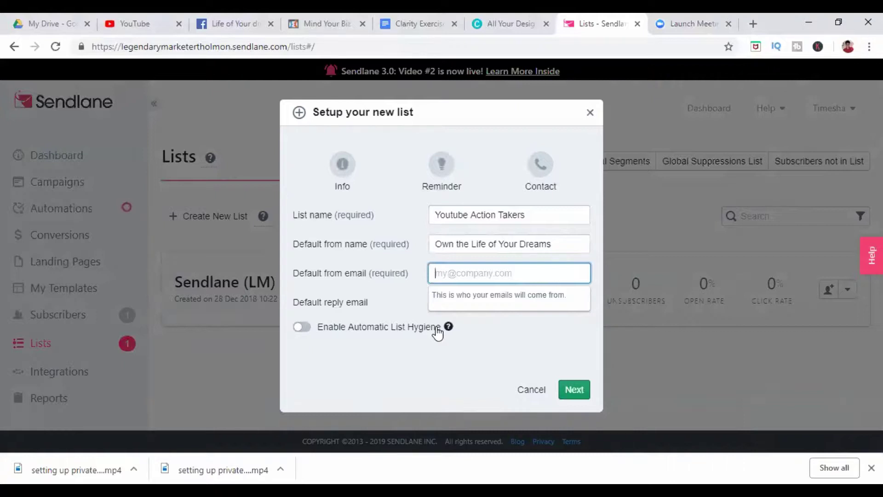
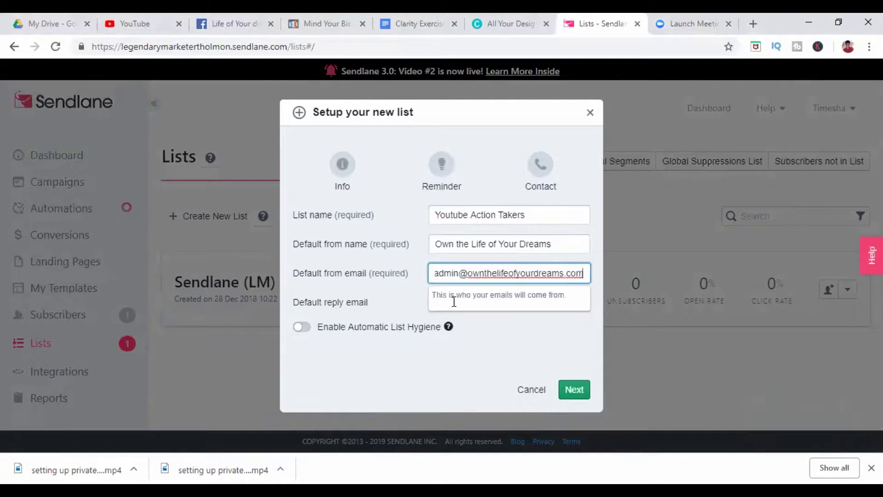
Step: Paste the from email as the reply email and enable automatic list hygiene at 45 days
key(Tab)
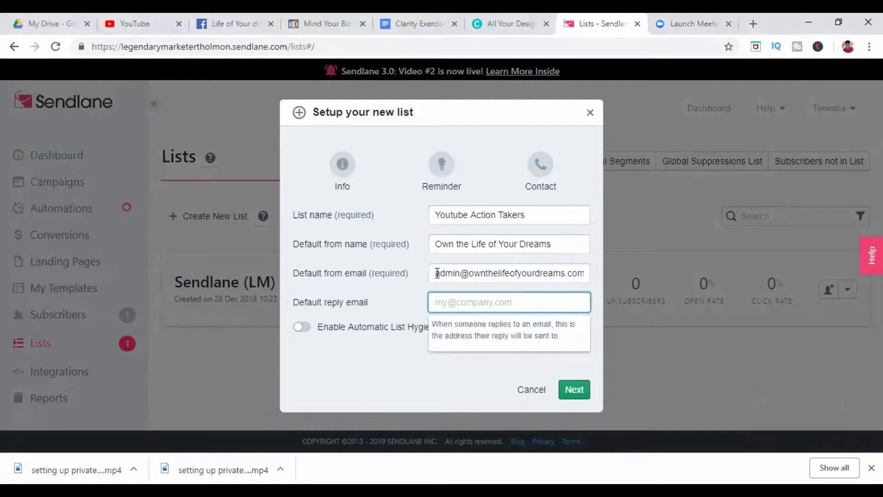
drag(436, 272, 586, 291)
key(ctrl+c)
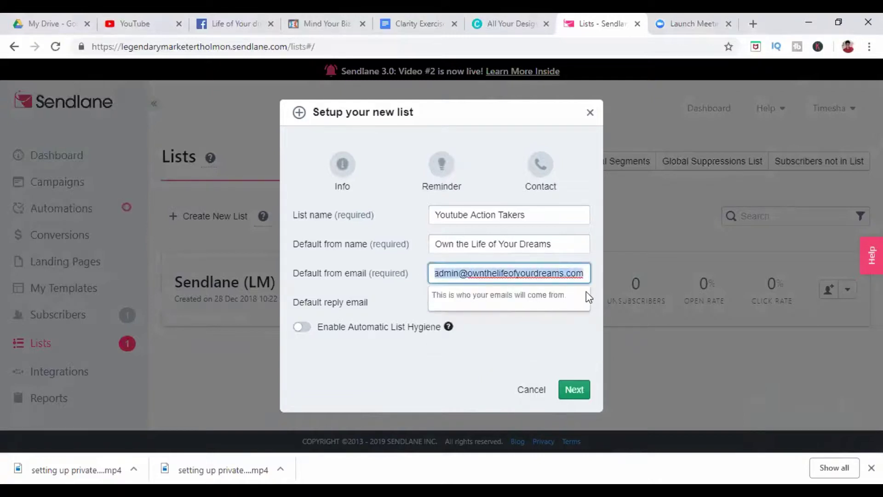
click(508, 301)
key(ctrl+v)
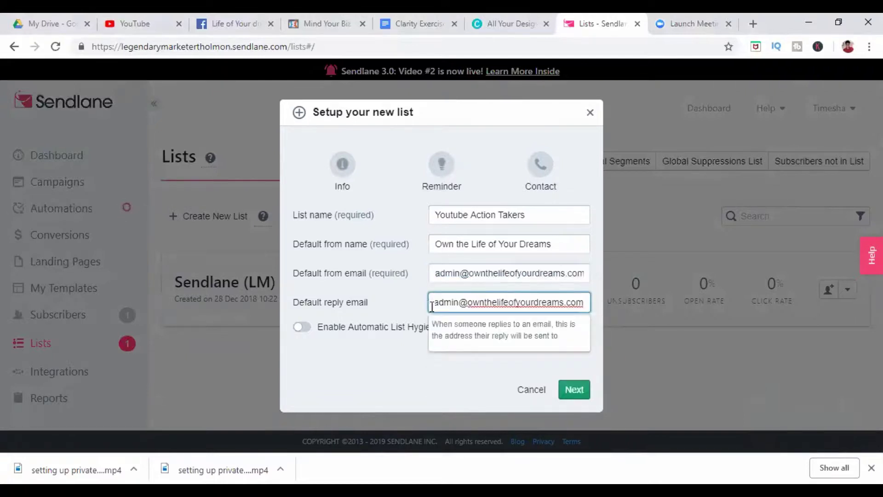
click(392, 355)
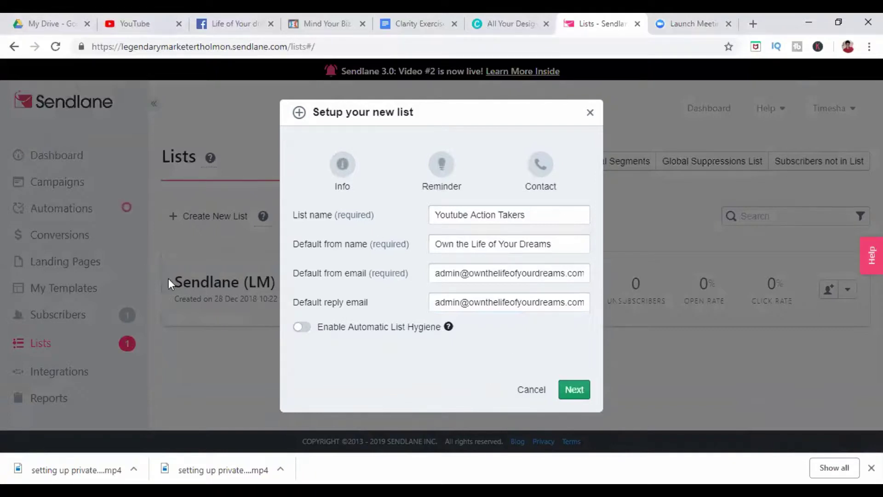
click(302, 327)
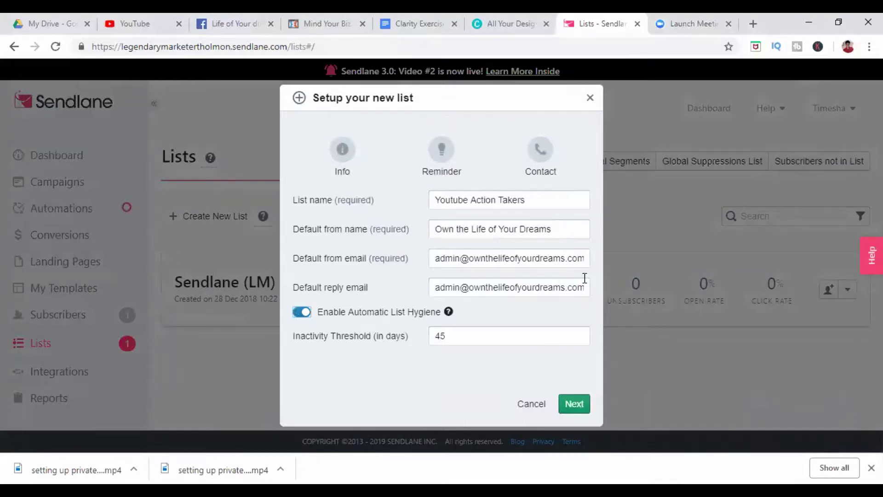
Step: Set the reminder text to 'Thank you for subscribing to my Youtube channel.' with typos fixed
click(576, 405)
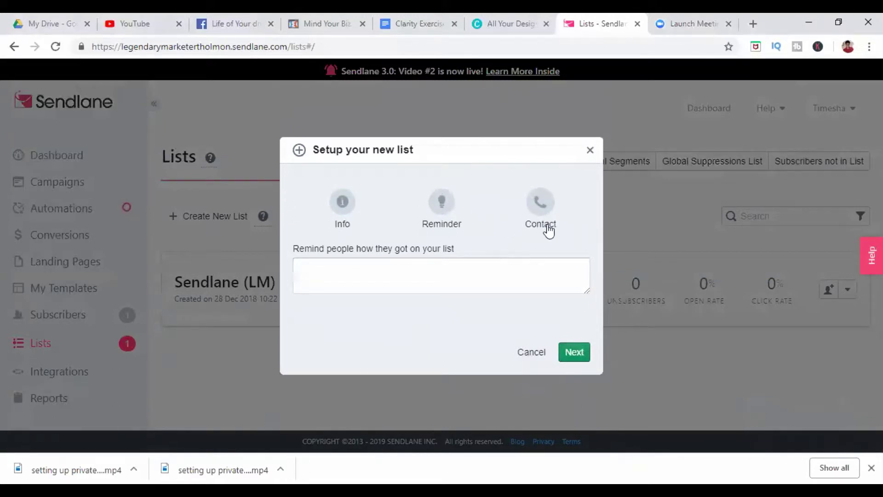
click(502, 273)
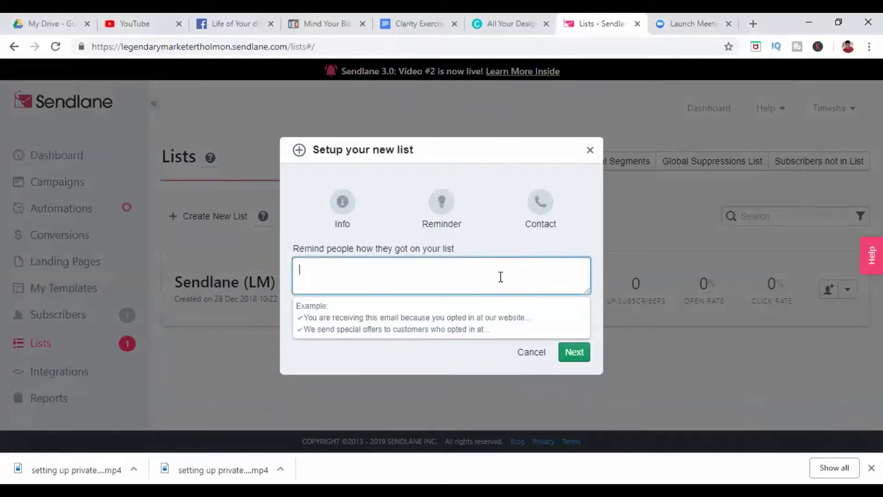
text(G)
key(BackSpace)
text(Than)
text(k you fo)
text(r sub)
text(scribin)
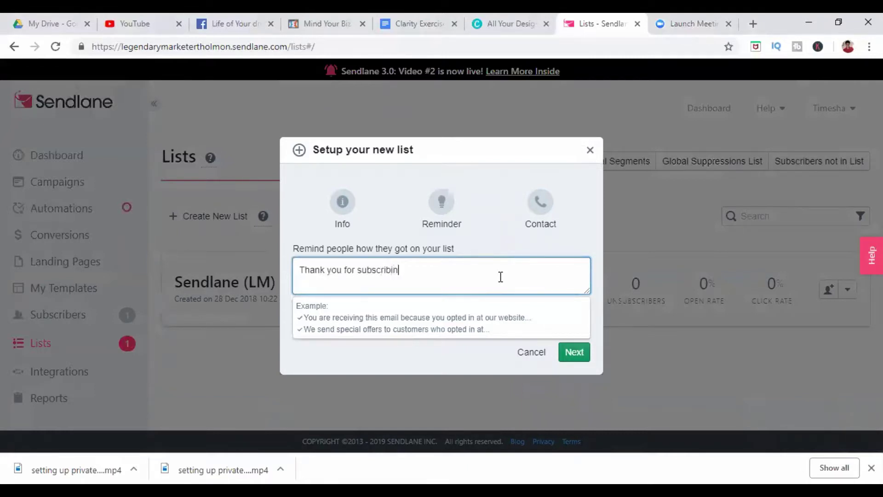
text(g to my )
text(youtu)
text(be channel)
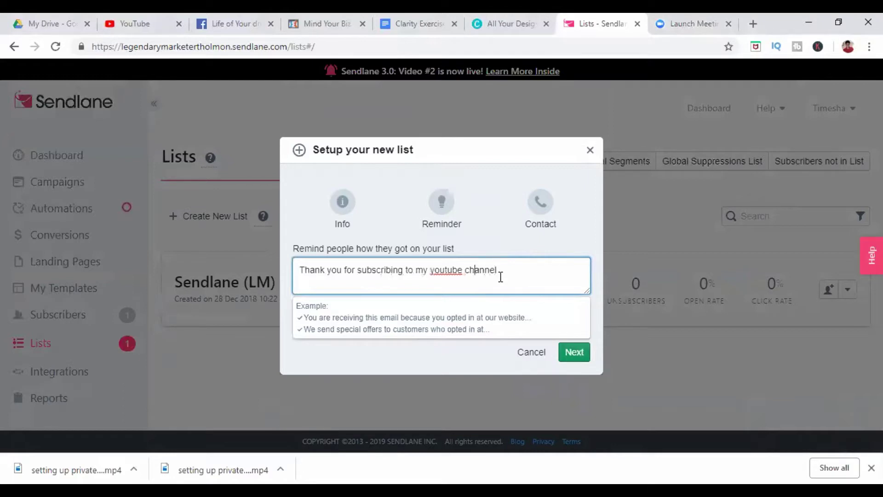
key(Left)
key(Left)
key(Left)
key(BackSpace)
text(Y)
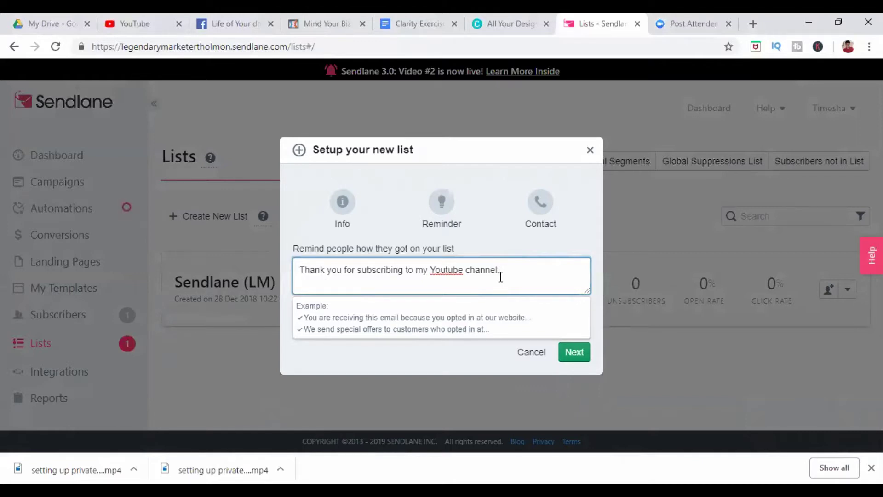
Step: Advance to the contact step and add the list so 'Youtube Action Takers' appears on the Lists page
click(569, 354)
right_click(570, 359)
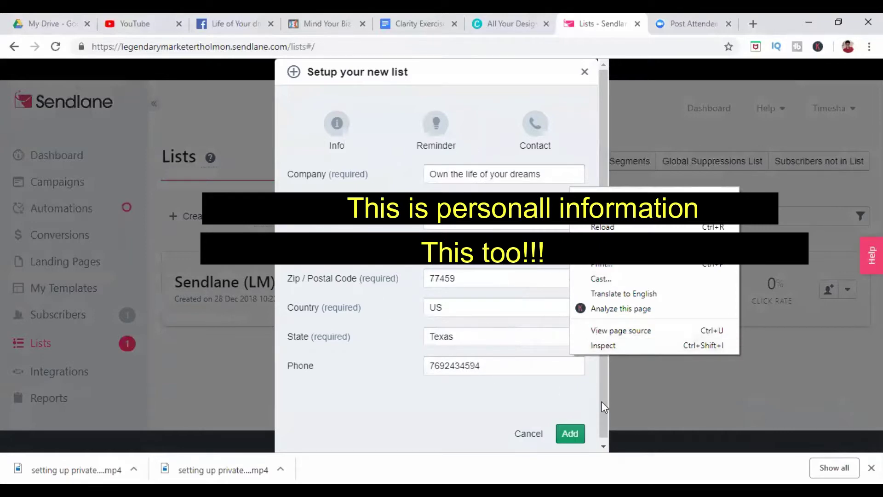
click(566, 438)
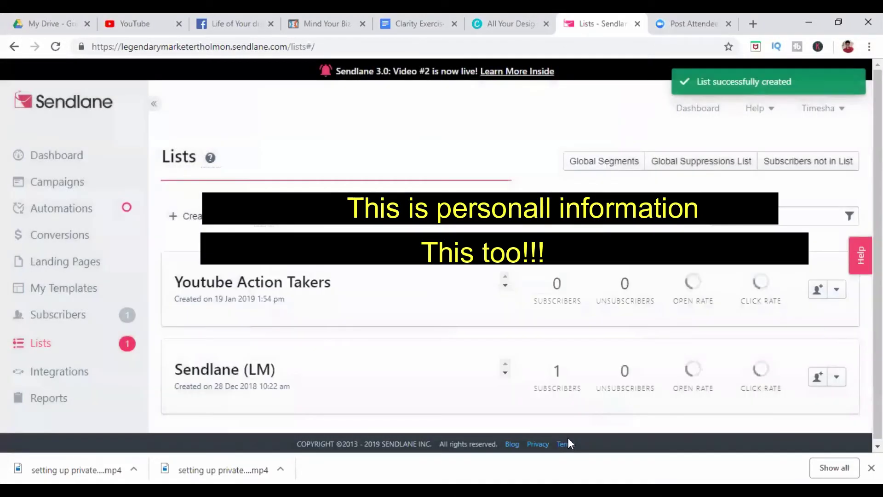